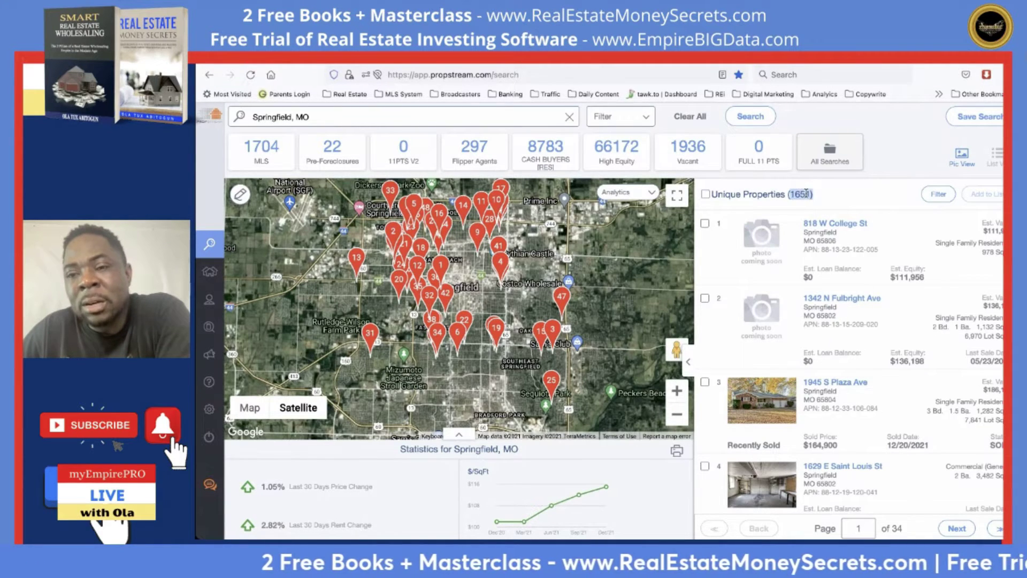
{"action": "left_click", "coordinate": [890, 162]}
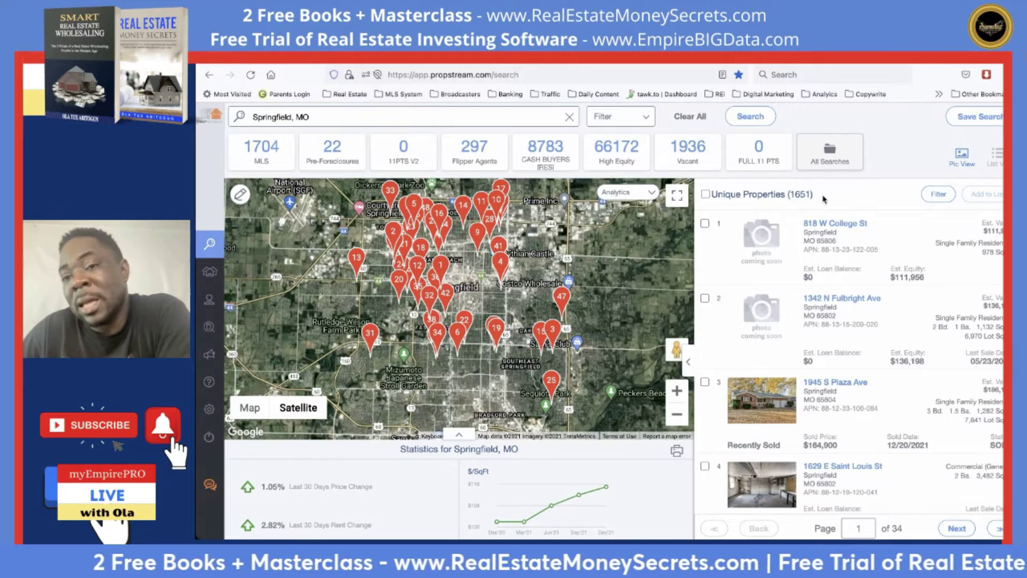
{"action": "left_click_drag", "start_coordinate": [823, 199], "coordinate": [723, 191]}
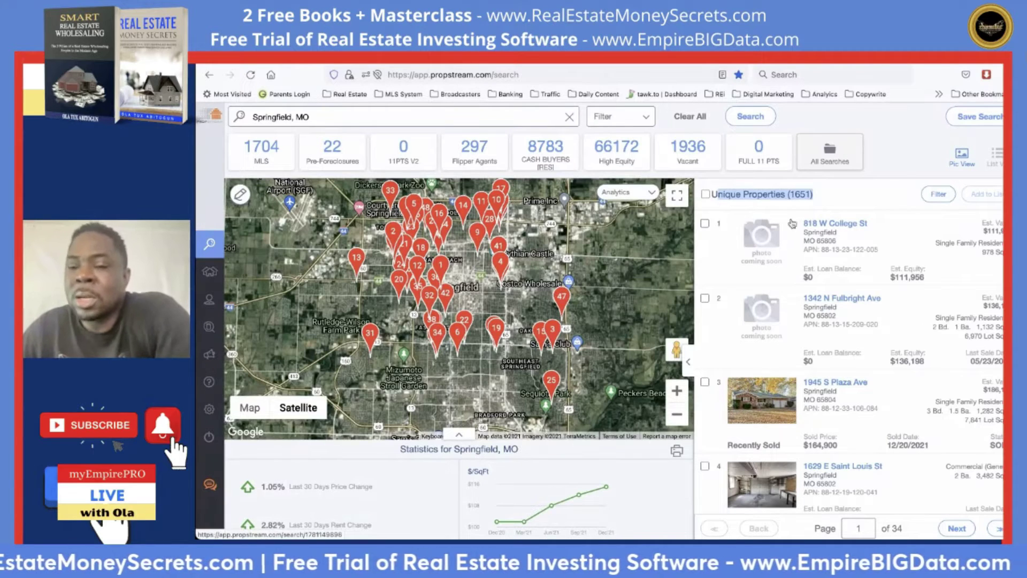
{"action": "left_click", "coordinate": [844, 199]}
{"action": "left_click_drag", "start_coordinate": [827, 199], "coordinate": [714, 190]}
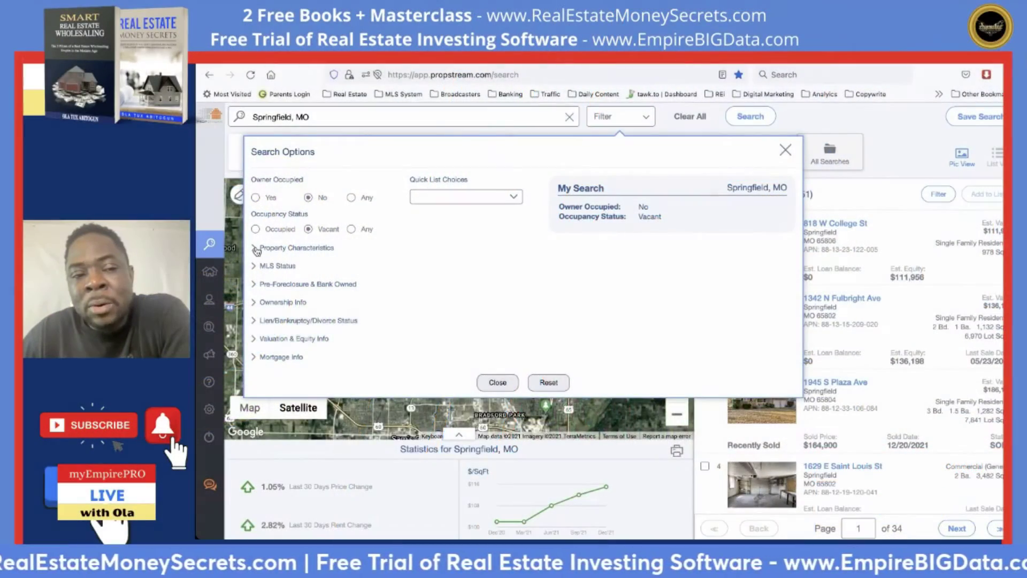
Filter the Springfield, MO search by the Residential property classification and return to the results.
{"action": "left_click", "coordinate": [257, 249]}
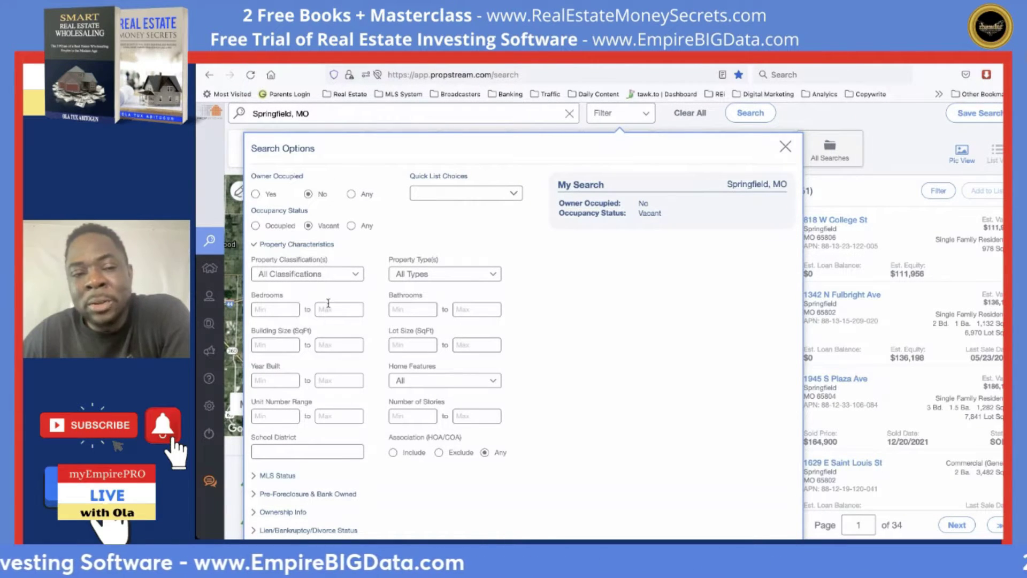
{"action": "left_click", "coordinate": [328, 280]}
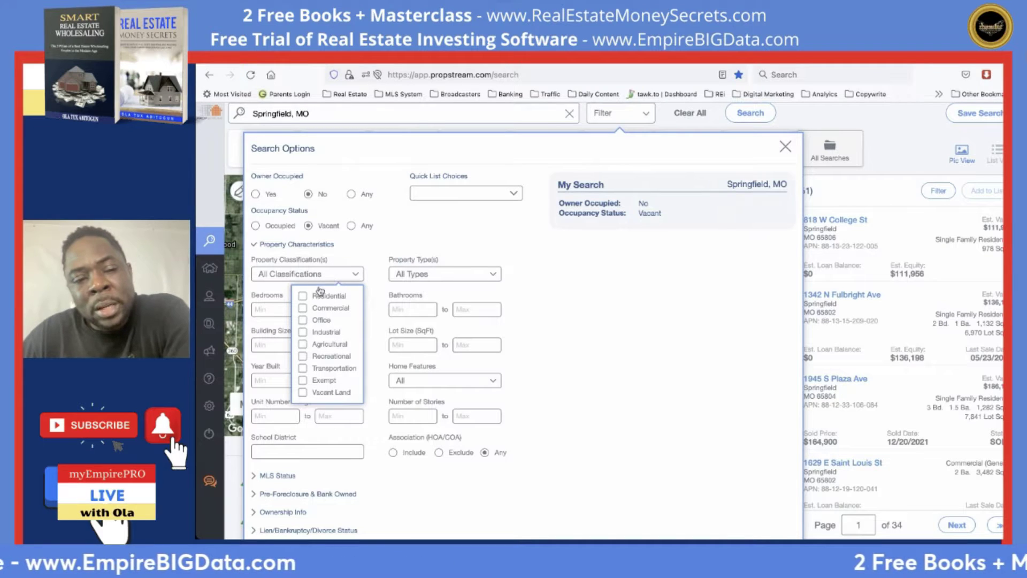
{"action": "left_click", "coordinate": [302, 298]}
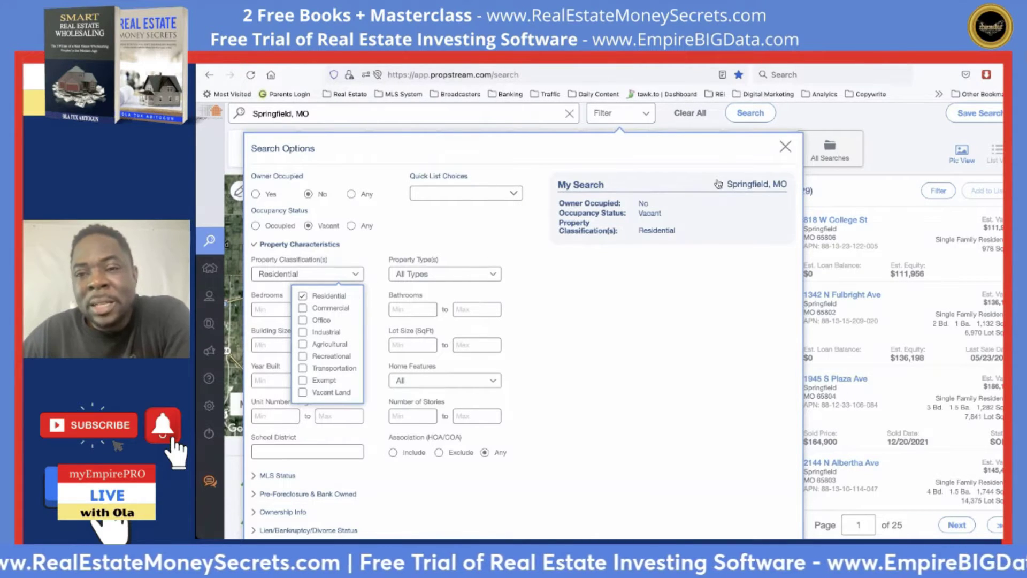
{"action": "left_click", "coordinate": [786, 148]}
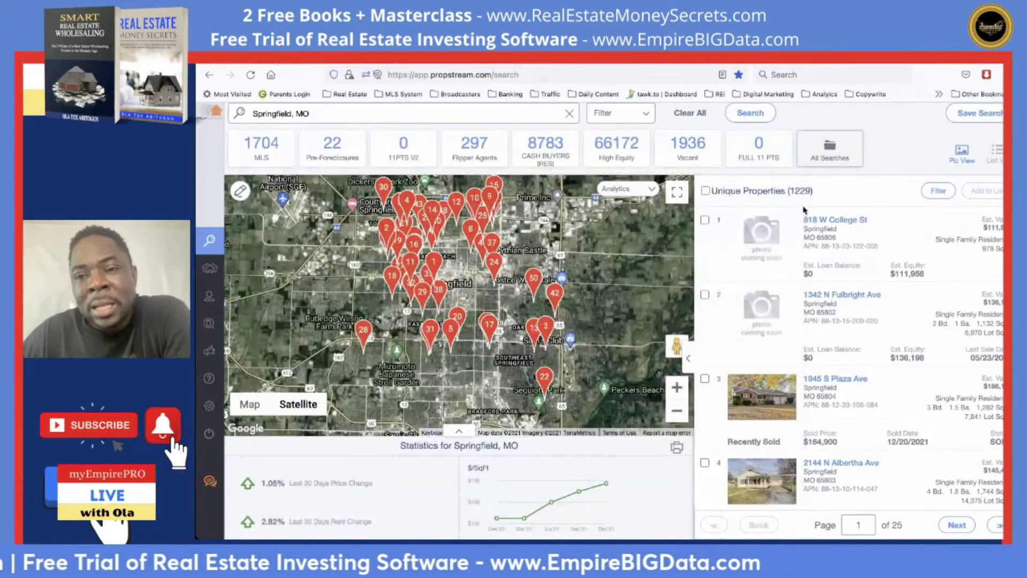
Restrict the search's property types to Single Family and Multi-Family 2-4.
{"action": "left_click", "coordinate": [637, 118]}
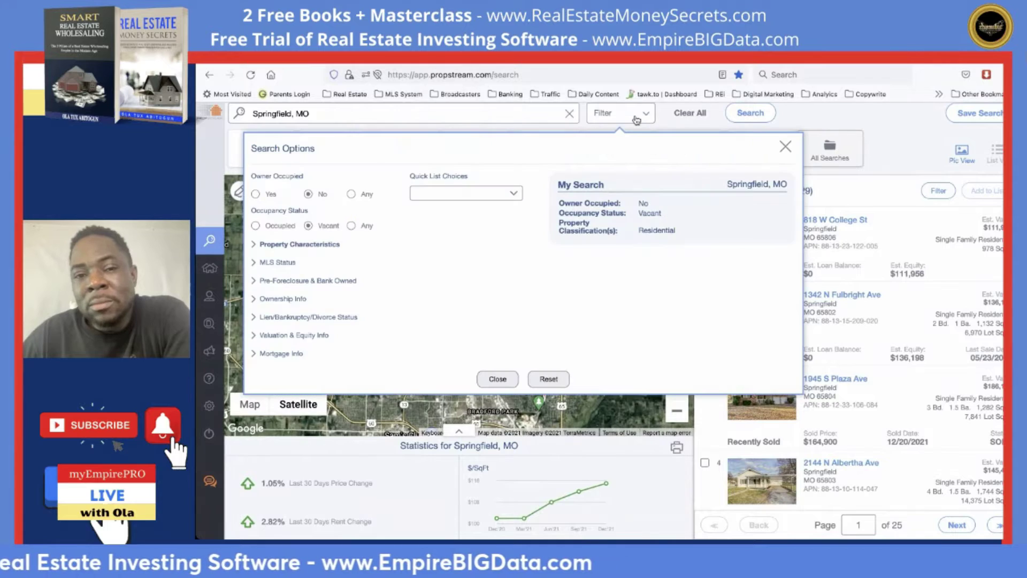
{"action": "left_click", "coordinate": [298, 246]}
{"action": "left_click", "coordinate": [412, 275]}
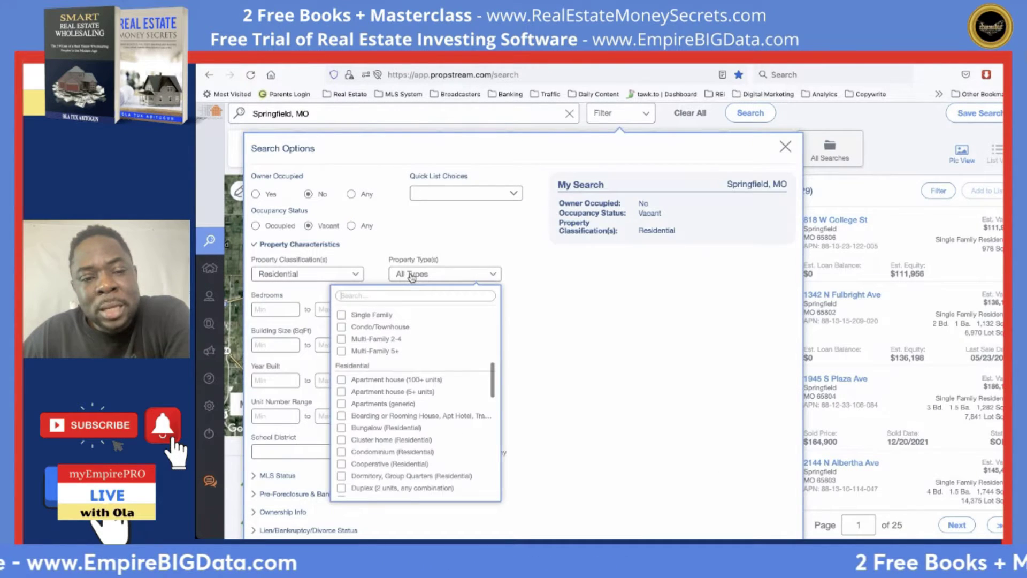
{"action": "left_click", "coordinate": [341, 315]}
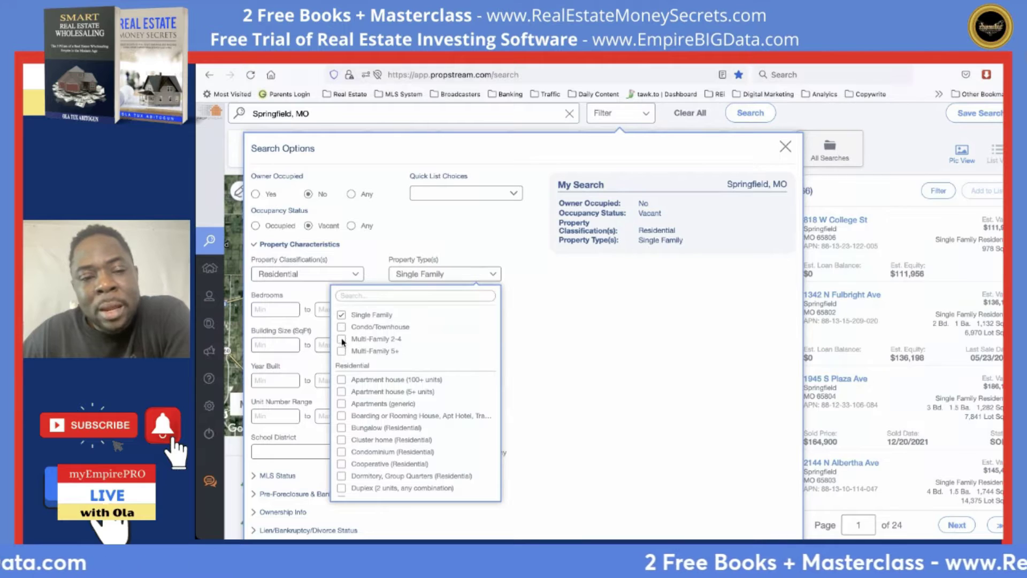
{"action": "left_click", "coordinate": [342, 340]}
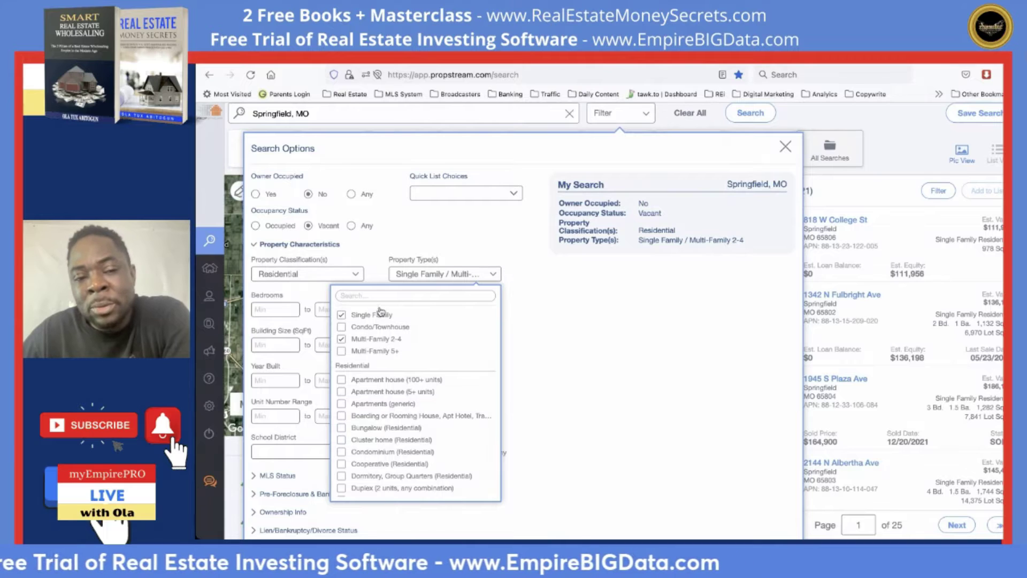
{"action": "left_click", "coordinate": [786, 147]}
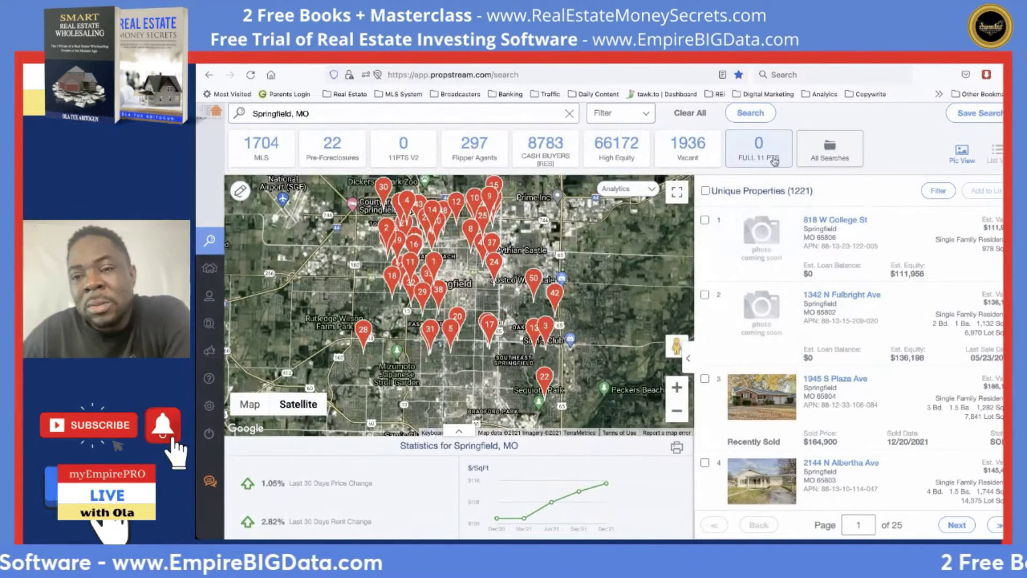
Set the MLS status filter's On Market option to No and return to the results.
{"action": "left_click", "coordinate": [640, 118]}
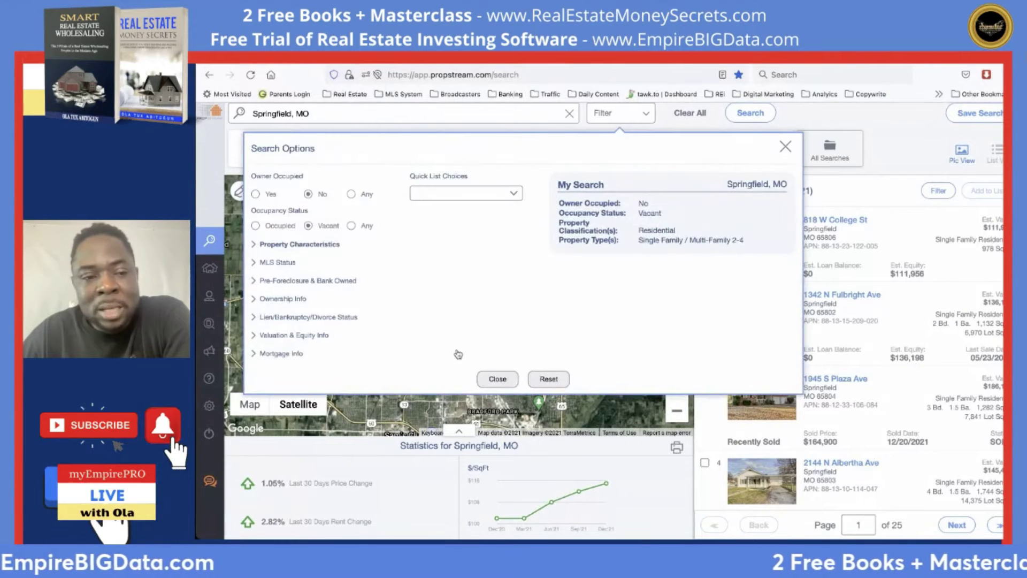
{"action": "left_click", "coordinate": [256, 263]}
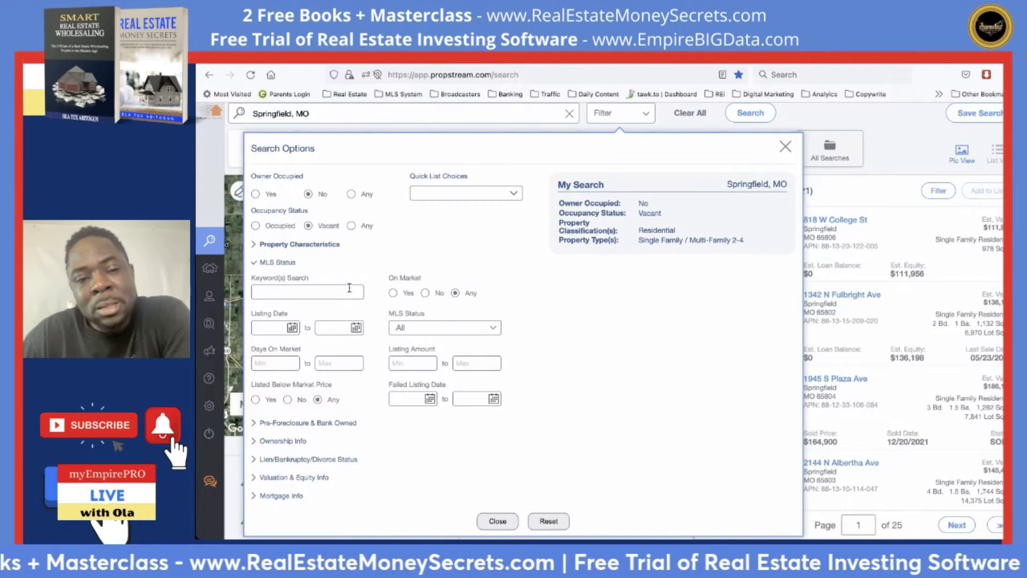
{"action": "left_click", "coordinate": [425, 294]}
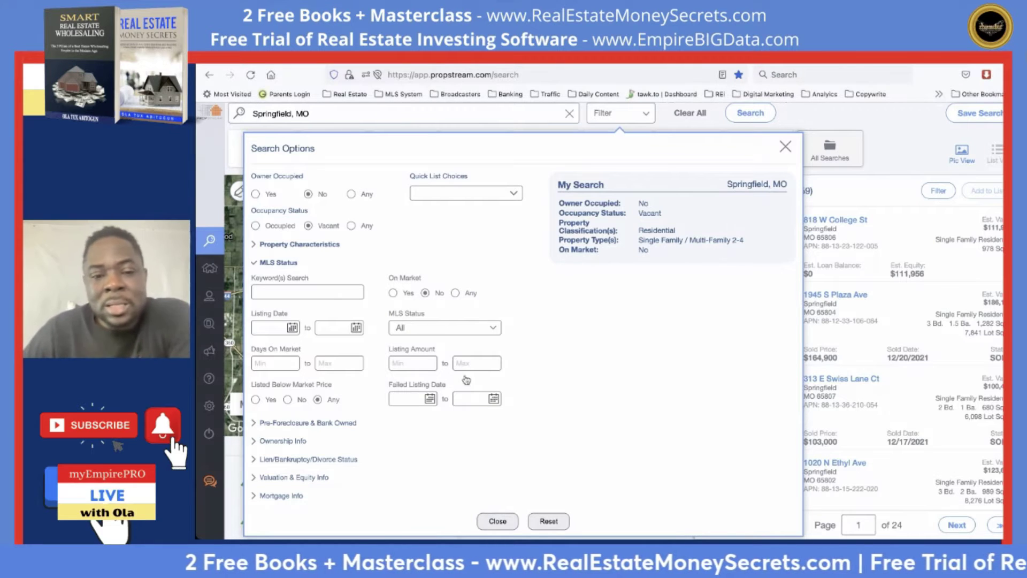
{"action": "left_click", "coordinate": [497, 521]}
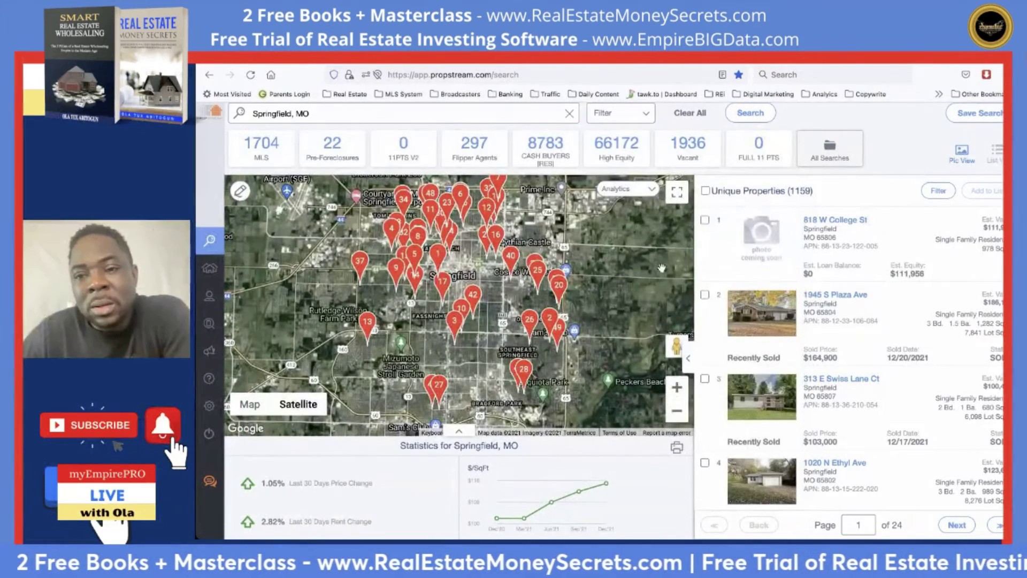
Try the foreclosure statuses Notice of Default / Lis Pendens and Auctions one at a time, clearing each and leaving the search options.
{"action": "left_click", "coordinate": [648, 116]}
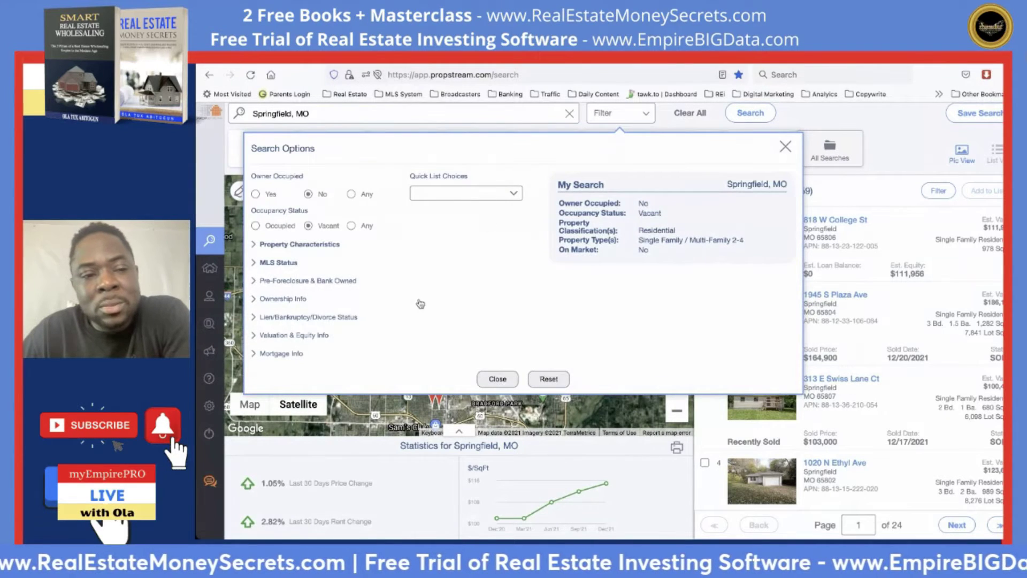
{"action": "left_click", "coordinate": [254, 282]}
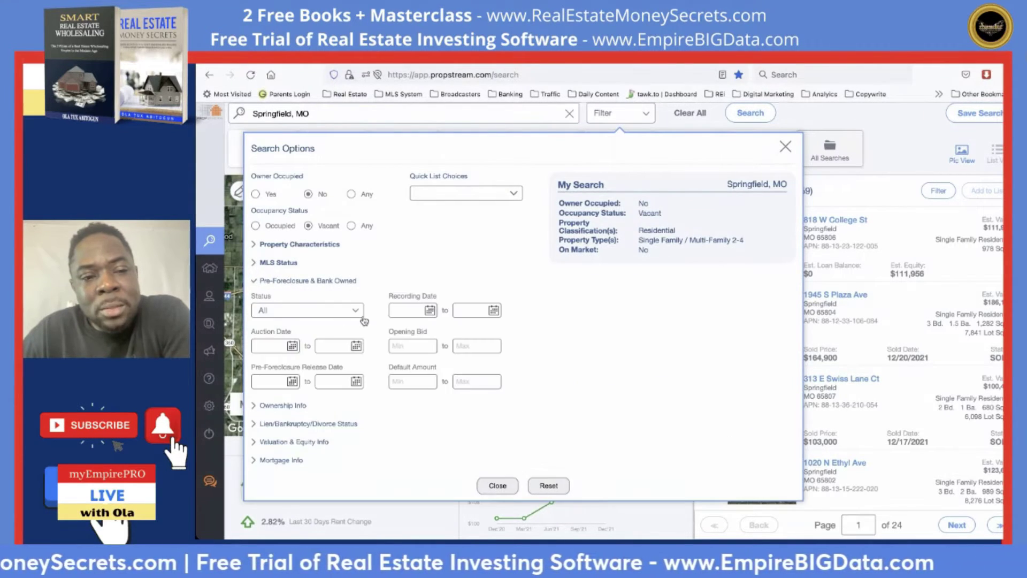
{"action": "left_click", "coordinate": [337, 312]}
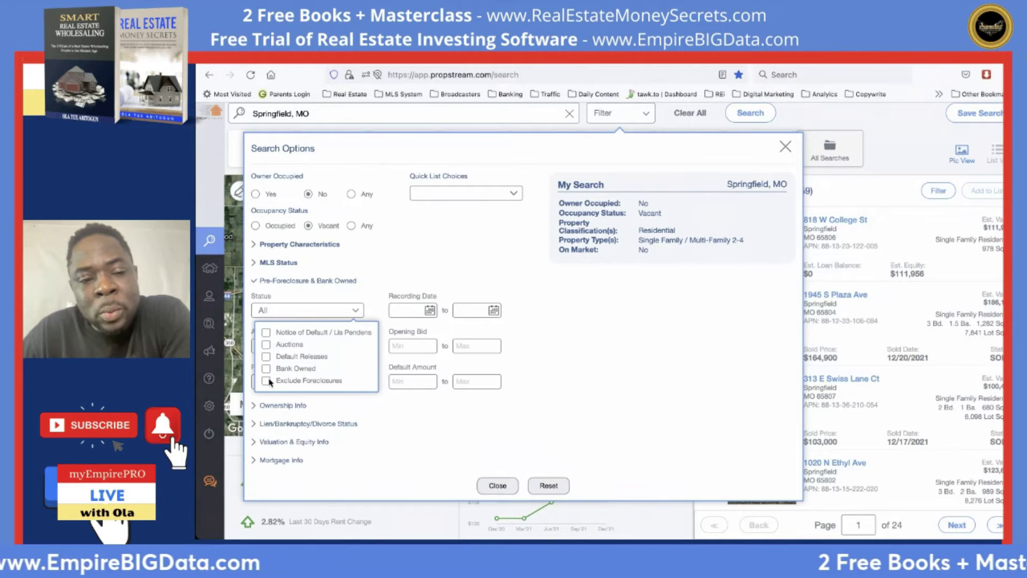
{"action": "left_click", "coordinate": [266, 332]}
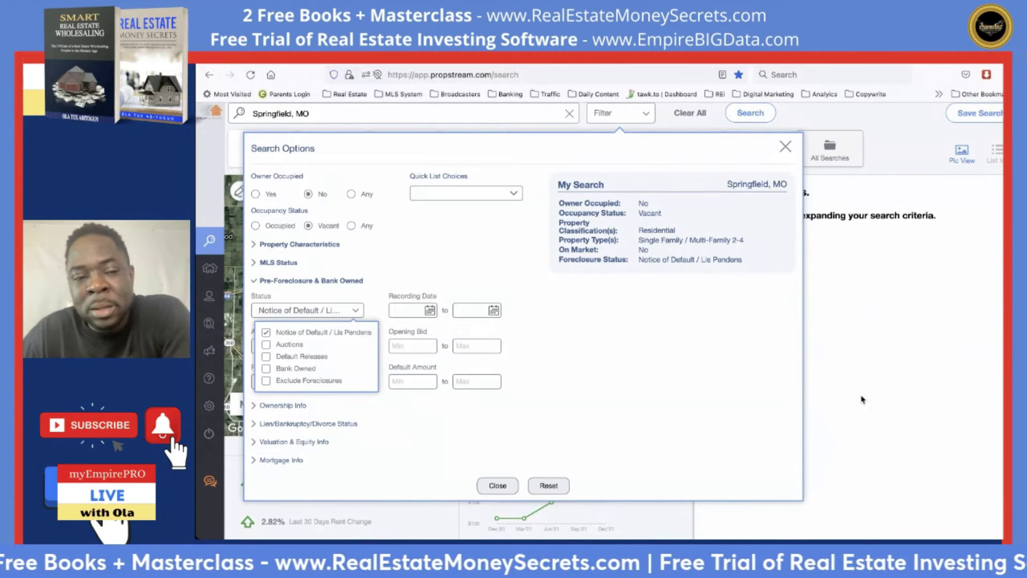
{"action": "left_click", "coordinate": [266, 333]}
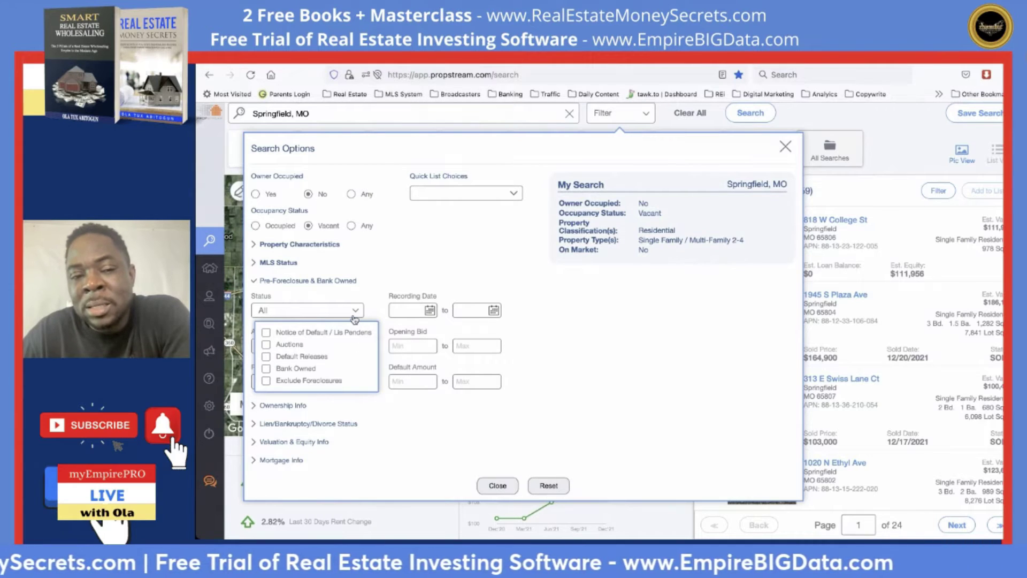
{"action": "left_click", "coordinate": [266, 345]}
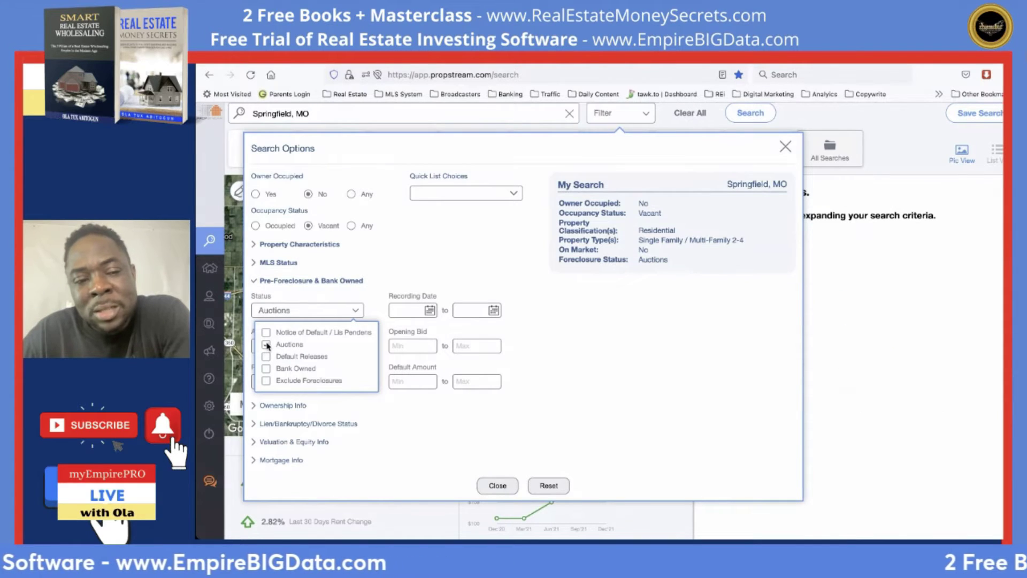
{"action": "left_click", "coordinate": [266, 345]}
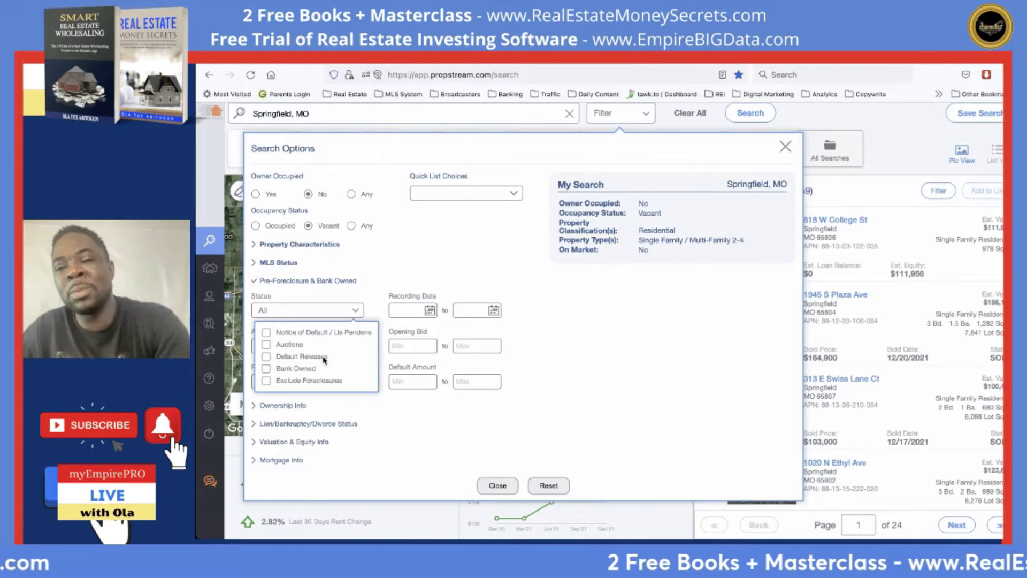
{"action": "left_click", "coordinate": [355, 311]}
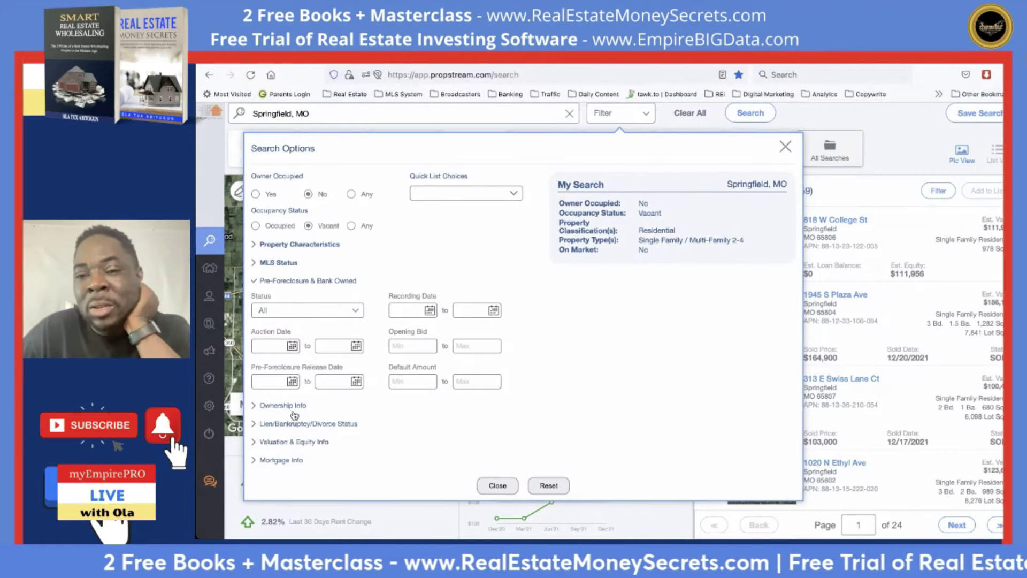
{"action": "left_click", "coordinate": [889, 138]}
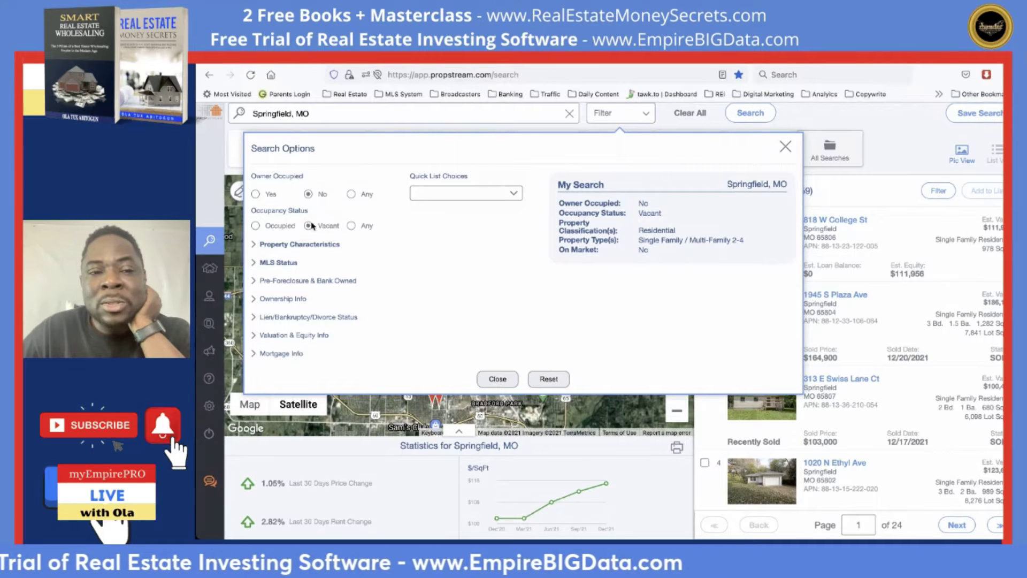
{"action": "left_click", "coordinate": [500, 374]}
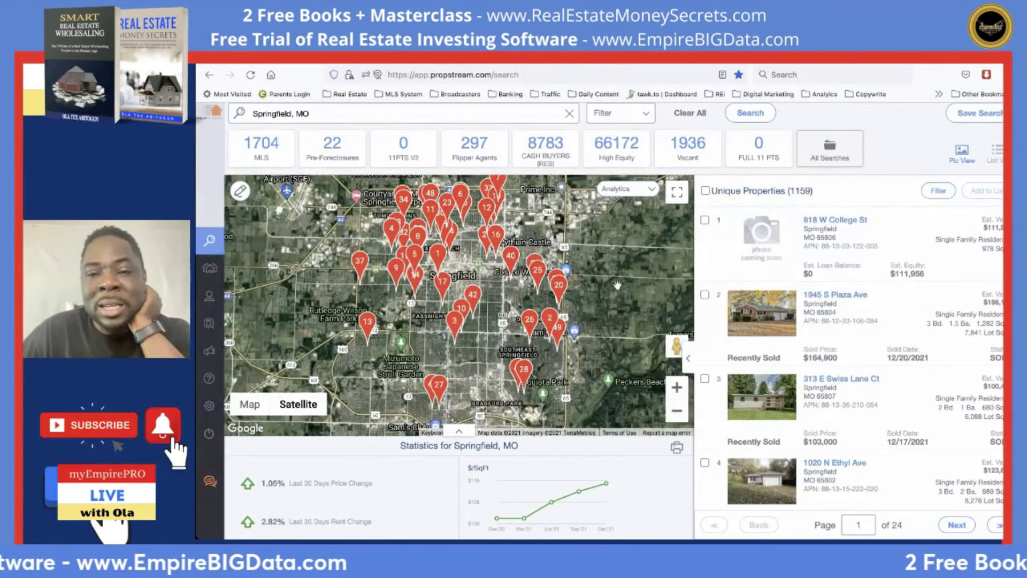
Limit the ownership filter's last sale date to 11/30/20 or earlier and look through the resulting property list.
{"action": "left_click", "coordinate": [648, 115]}
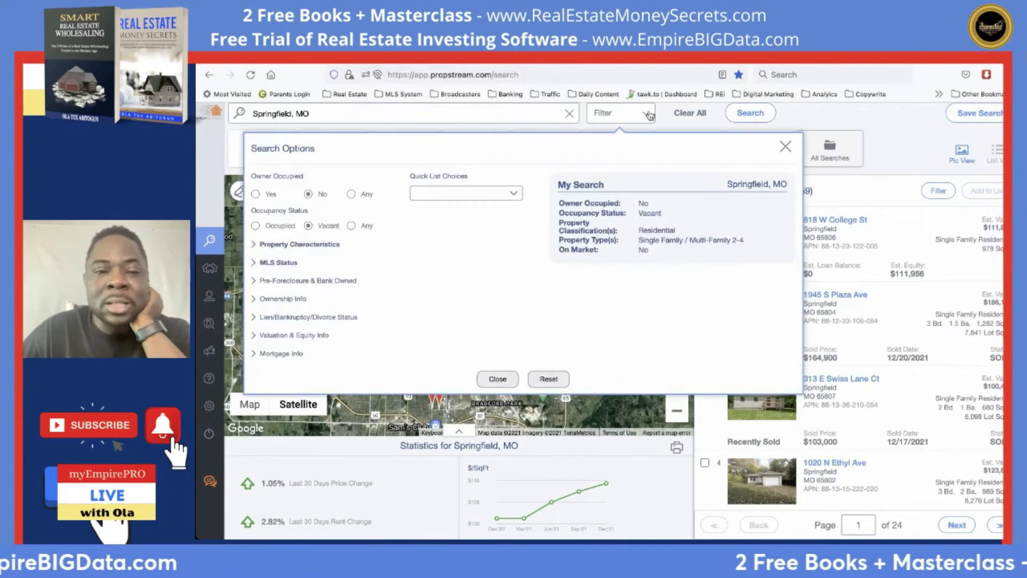
{"action": "left_click", "coordinate": [256, 300]}
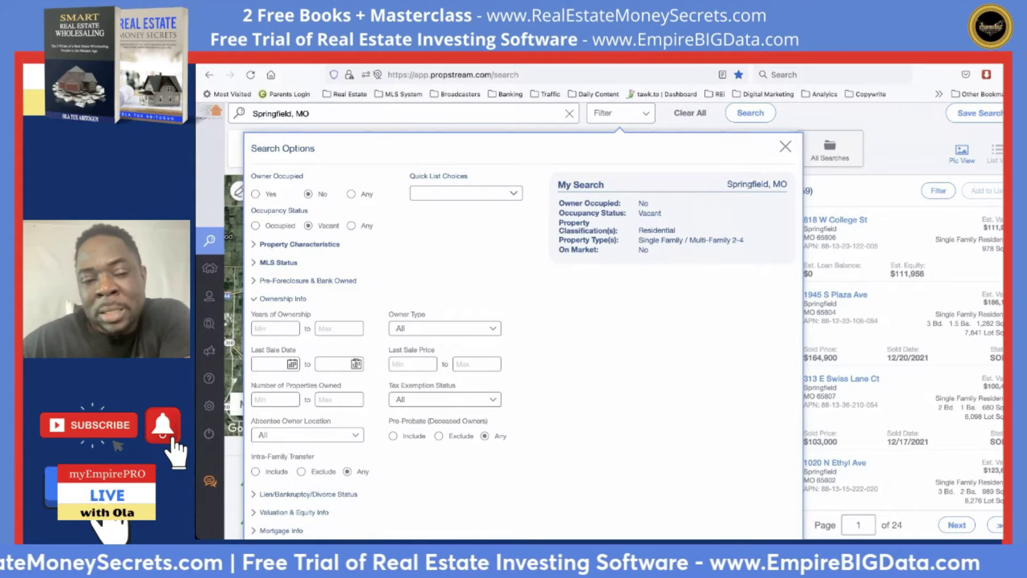
{"action": "left_click", "coordinate": [356, 364]}
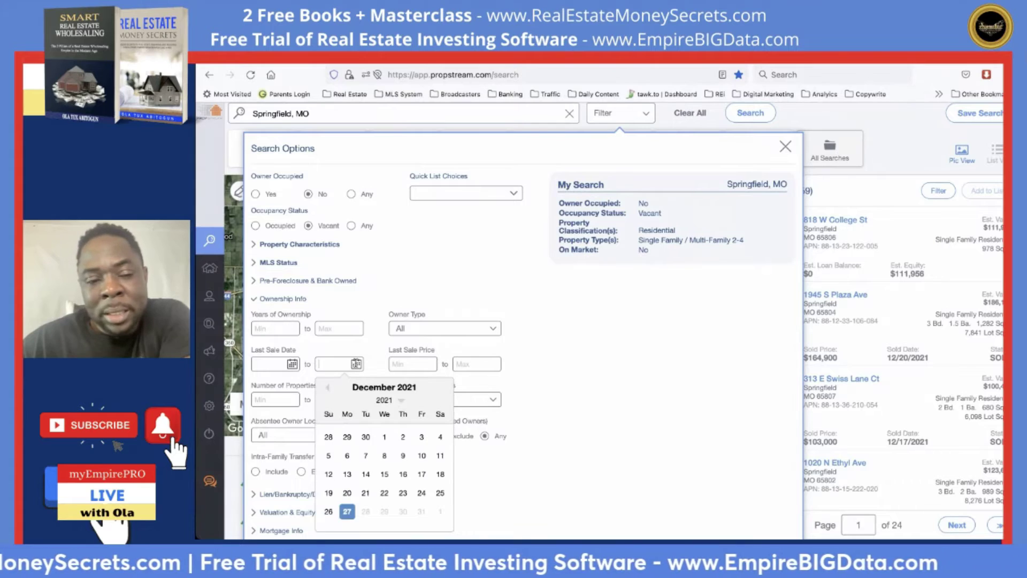
{"action": "left_click", "coordinate": [401, 405]}
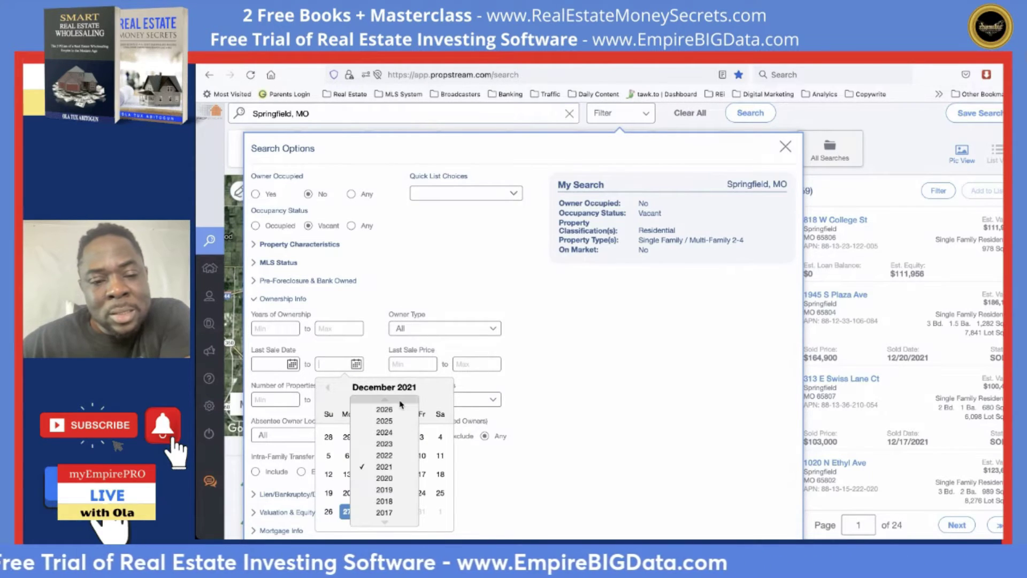
{"action": "left_click", "coordinate": [388, 482]}
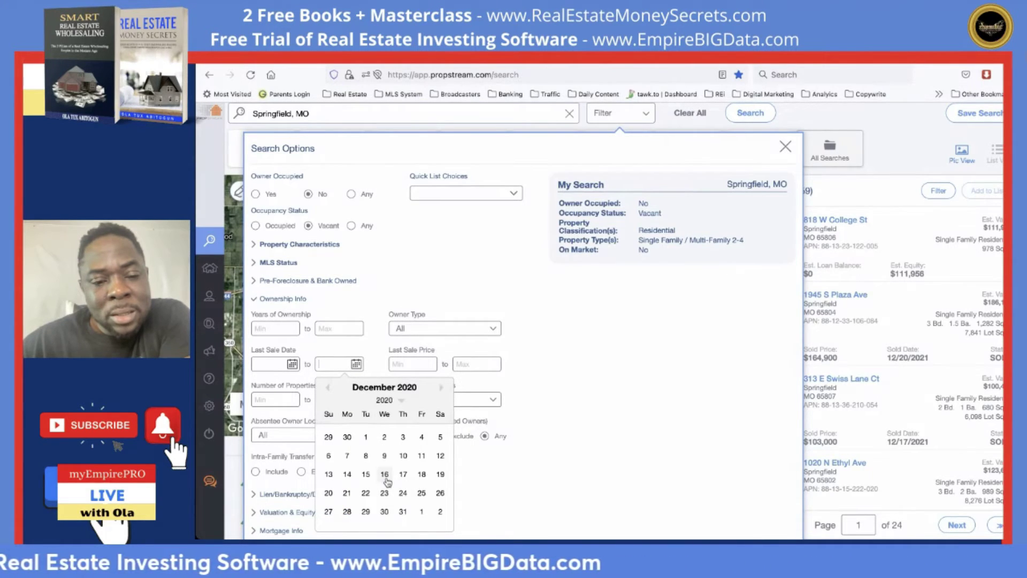
{"action": "left_click", "coordinate": [350, 437]}
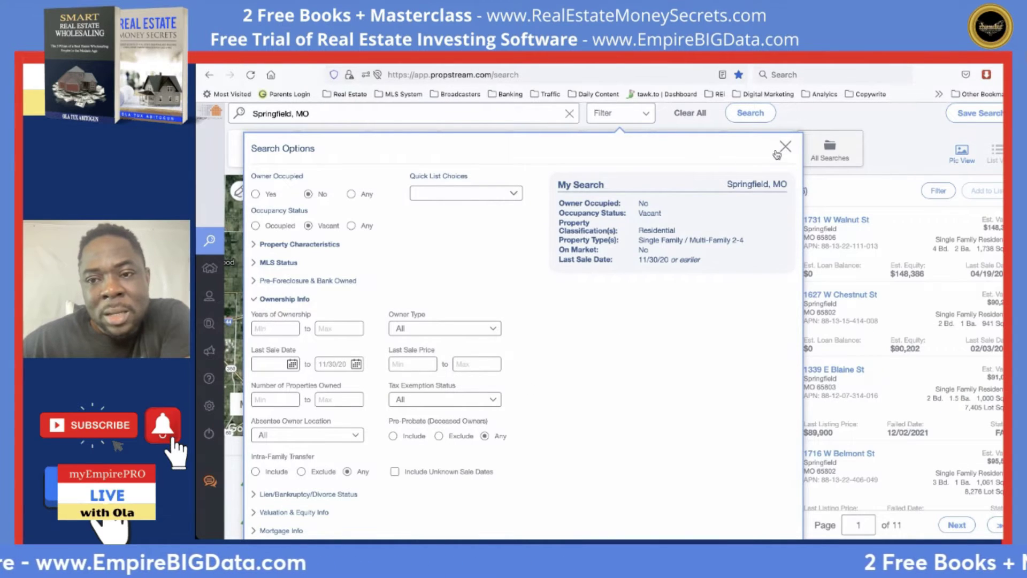
{"action": "left_click", "coordinate": [784, 147]}
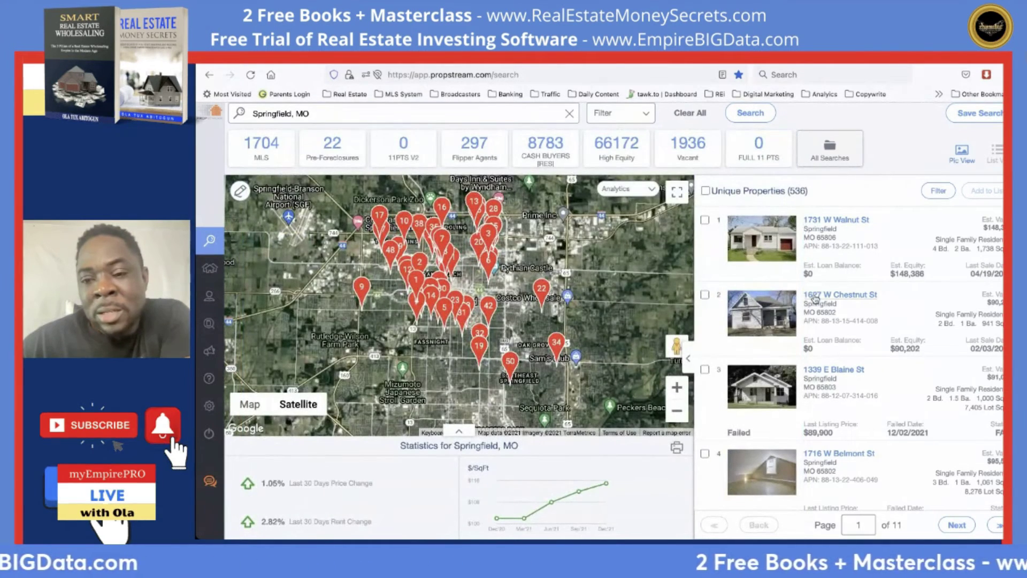
{"action": "scroll", "coordinate": [815, 298], "scroll_direction": "down", "scroll_amount": 5}
{"action": "scroll", "coordinate": [815, 299], "scroll_direction": "up", "scroll_amount": 5}
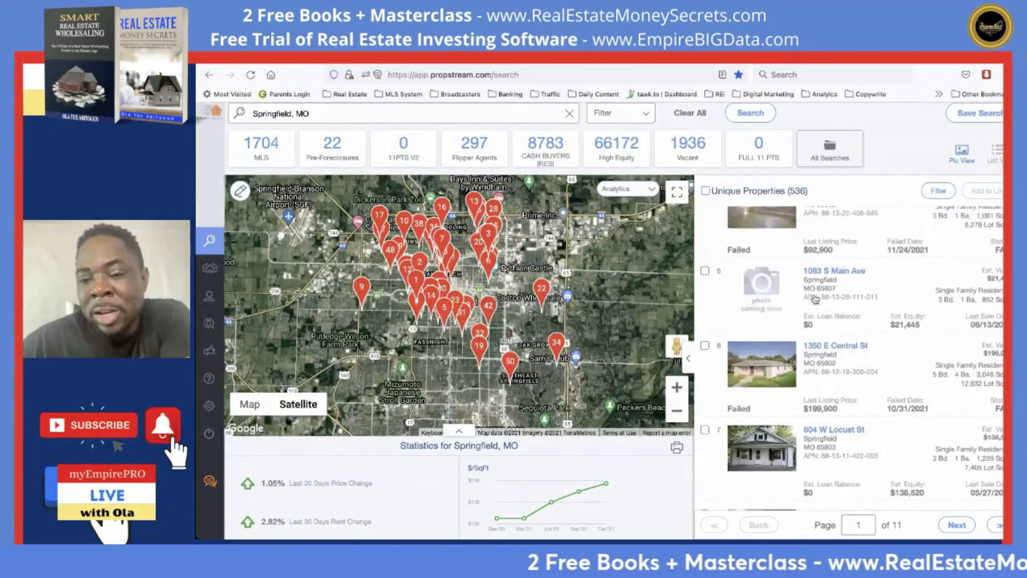